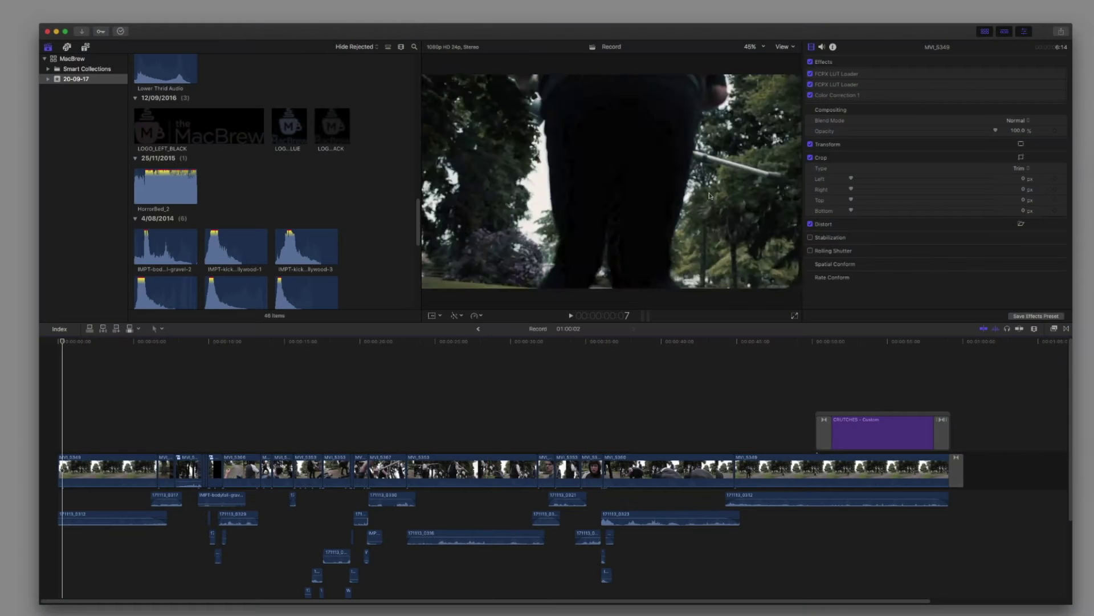
Step: Set the viewer's playback quality to Better Performance
key("space")
left_click(788, 51)
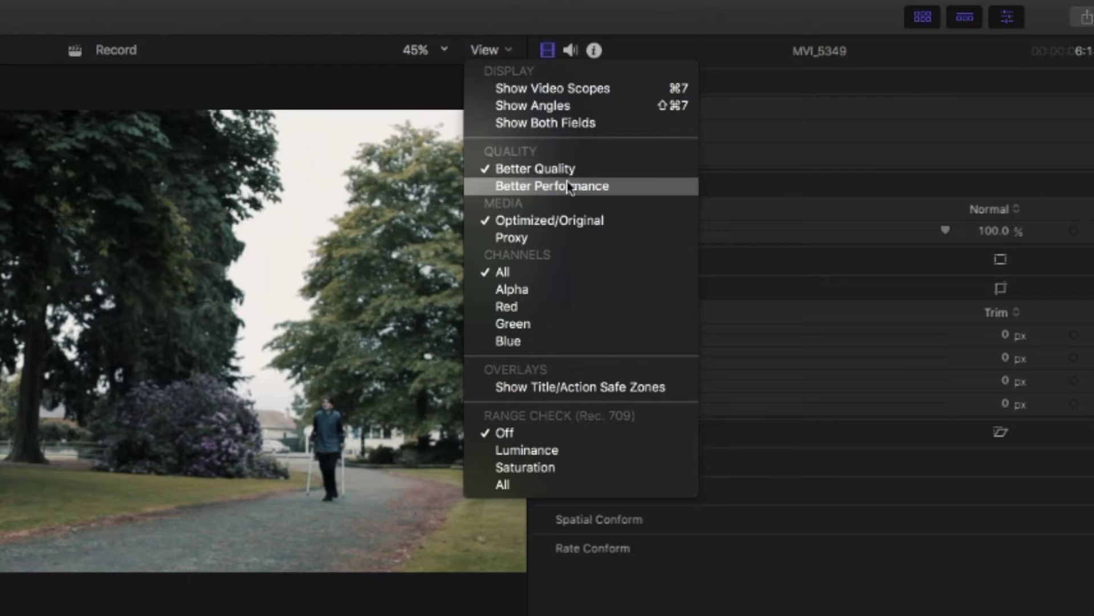
left_click(526, 188)
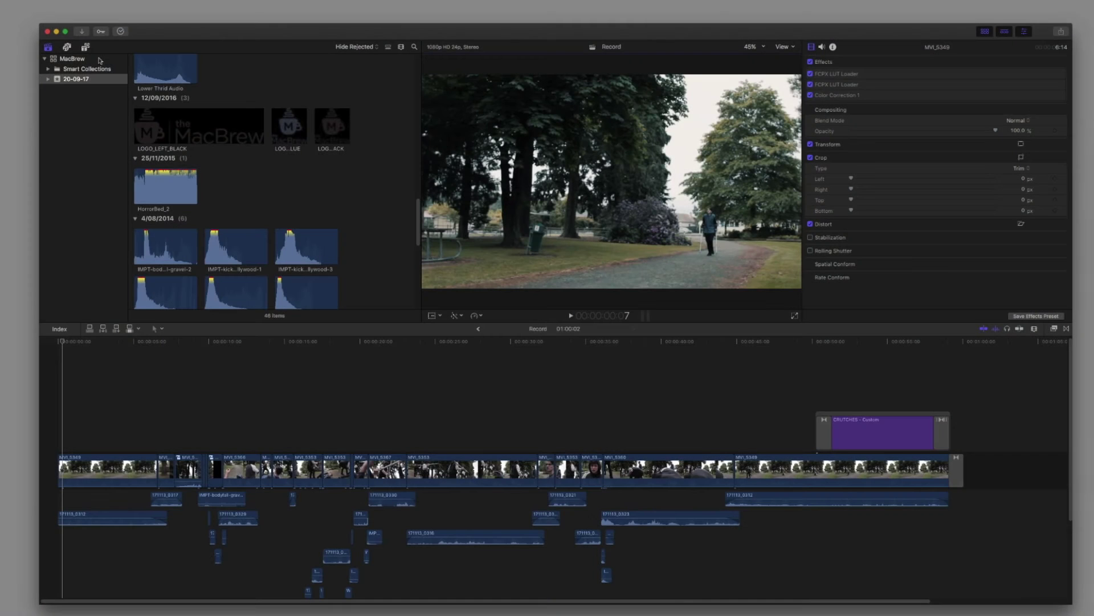
Step: Import MVI_5345.MOV from the 'Crutches' Short Film Video folder, with the creation of optimized media enabled
left_click(76, 4)
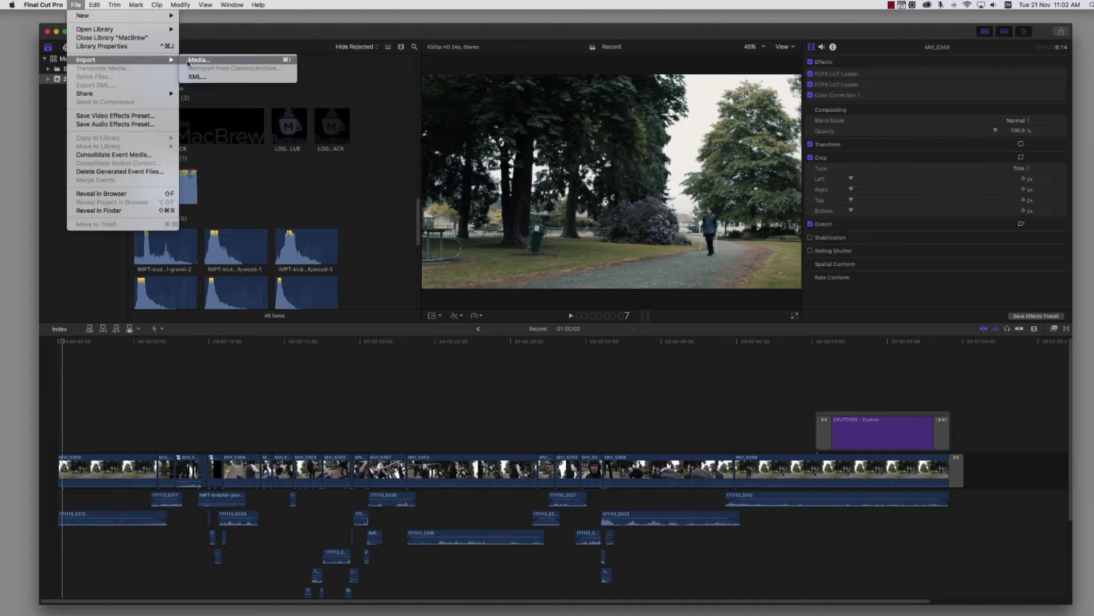
left_click(196, 59)
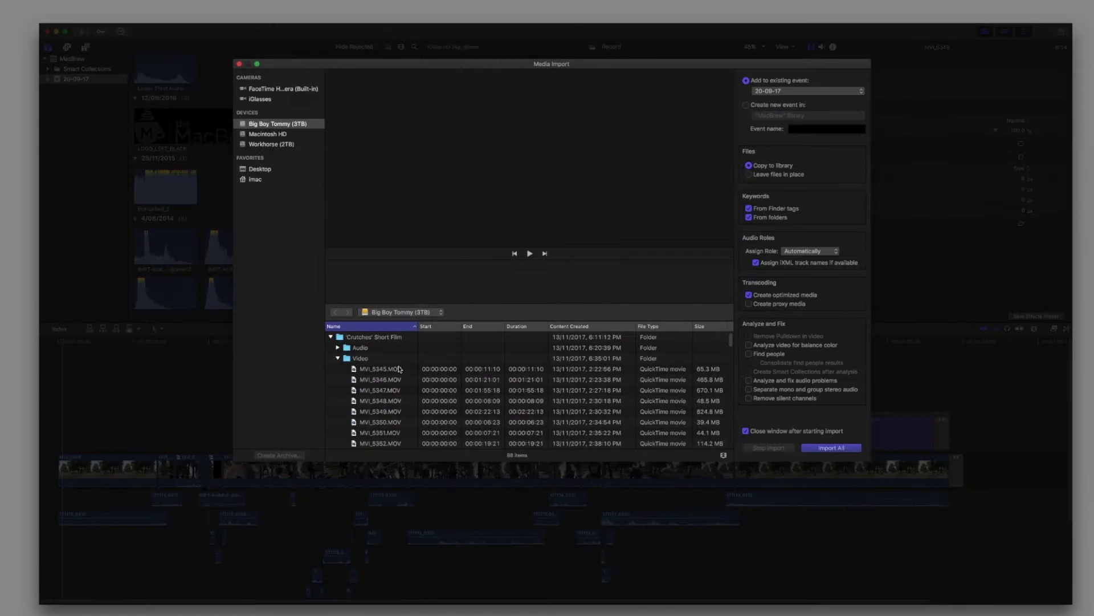
left_click(436, 370)
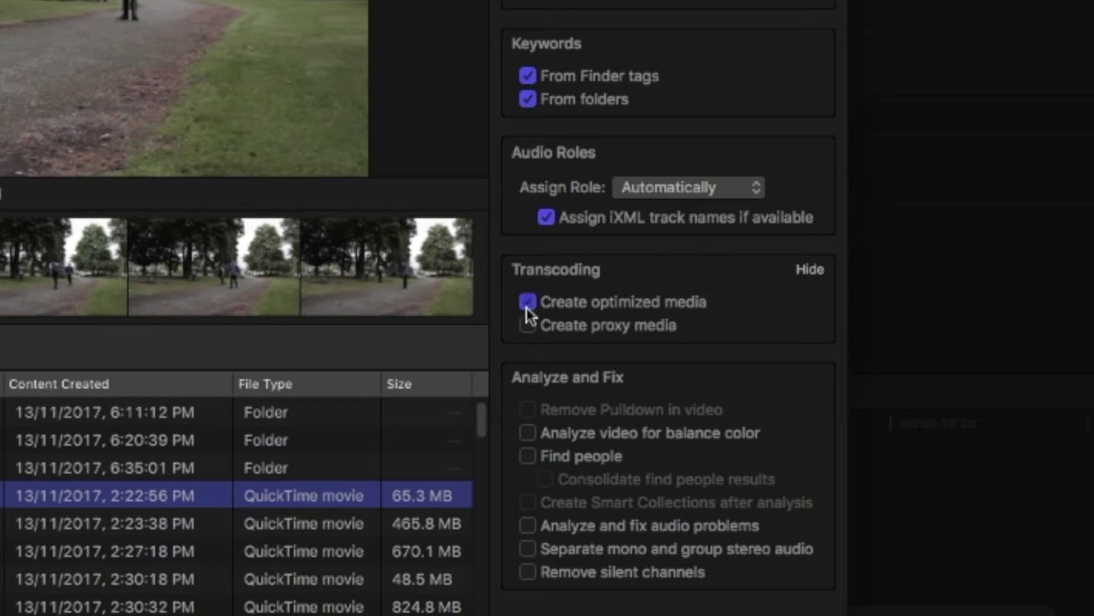
left_click(828, 360)
left_click(529, 307)
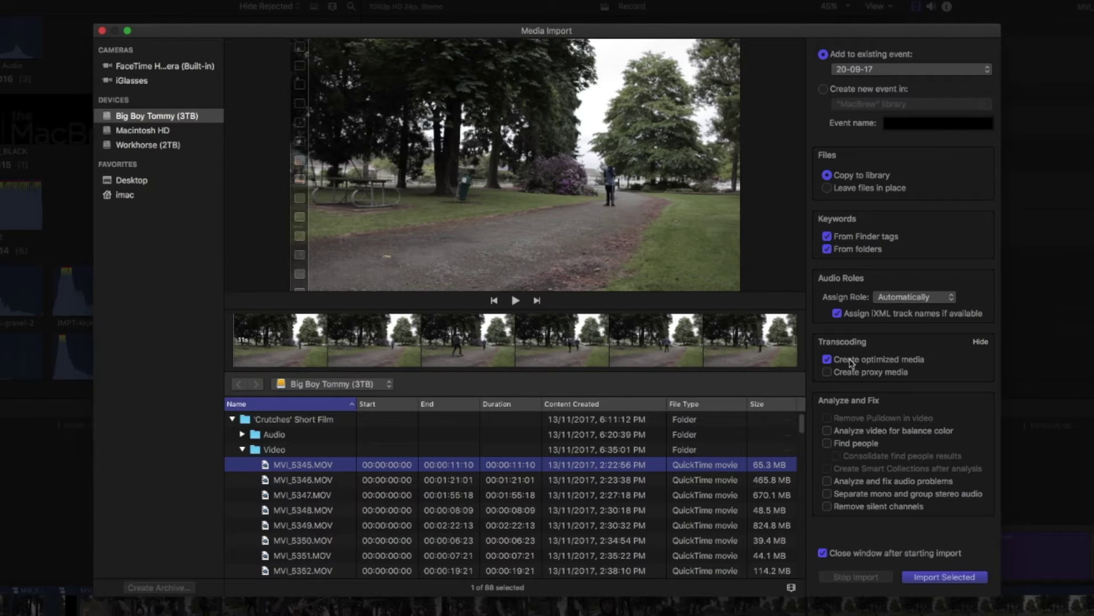
left_click(938, 577)
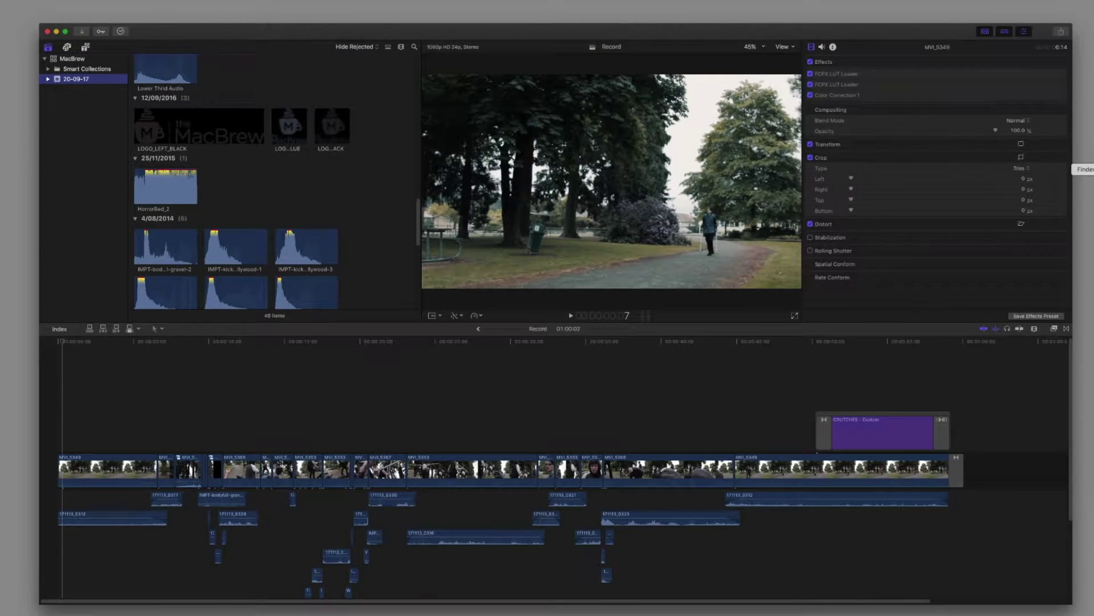
Step: Switch to Finder and look through the Audio and Video subfolders of the 'Crutches' Short Film folder
left_click(1091, 423)
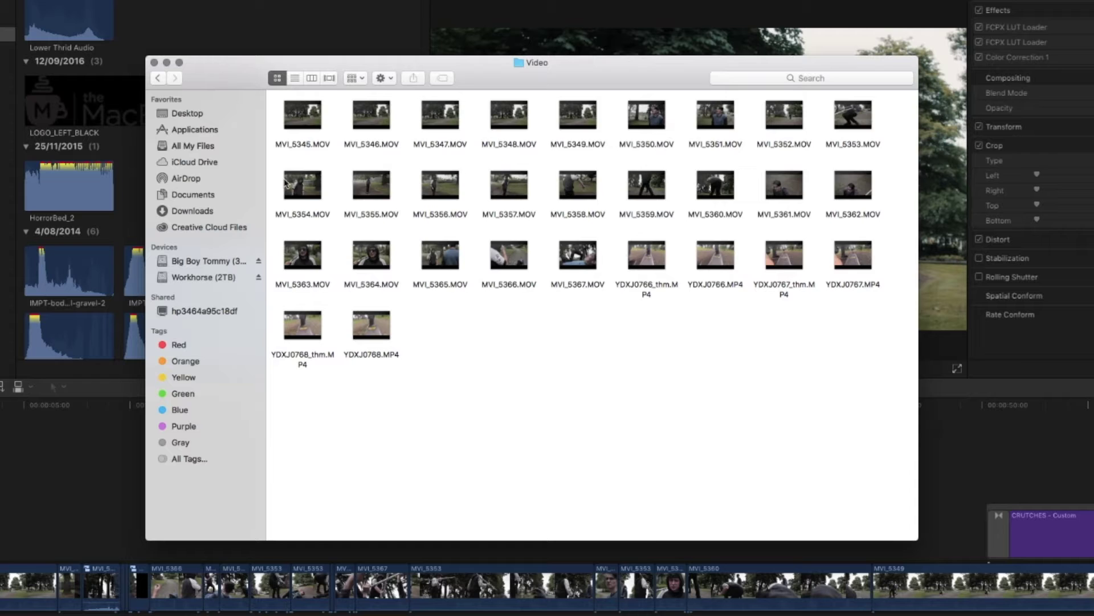
left_click(159, 80)
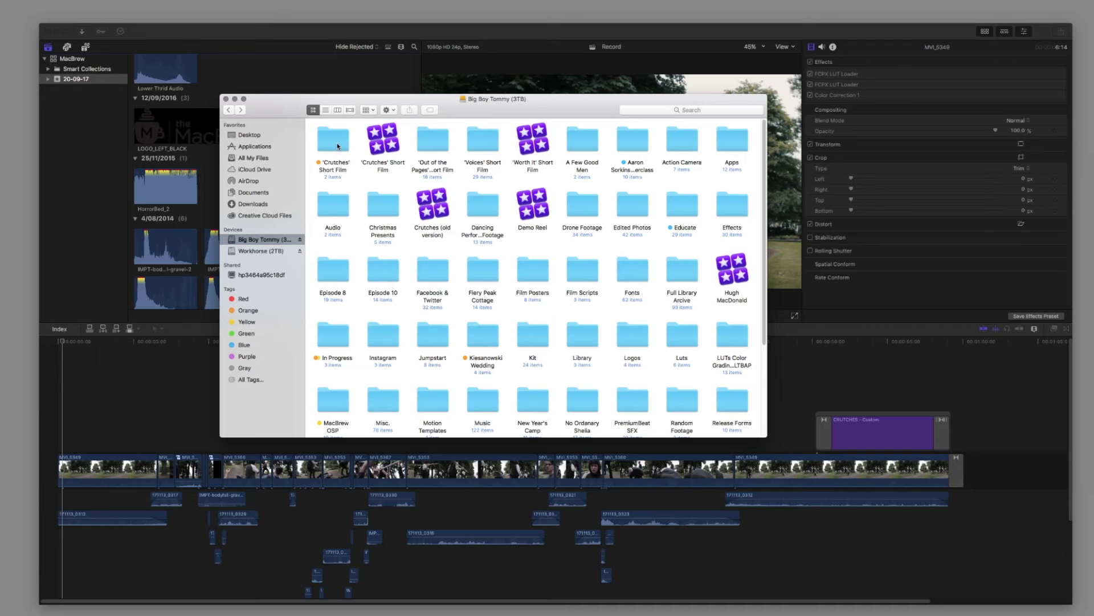
double_click(337, 146)
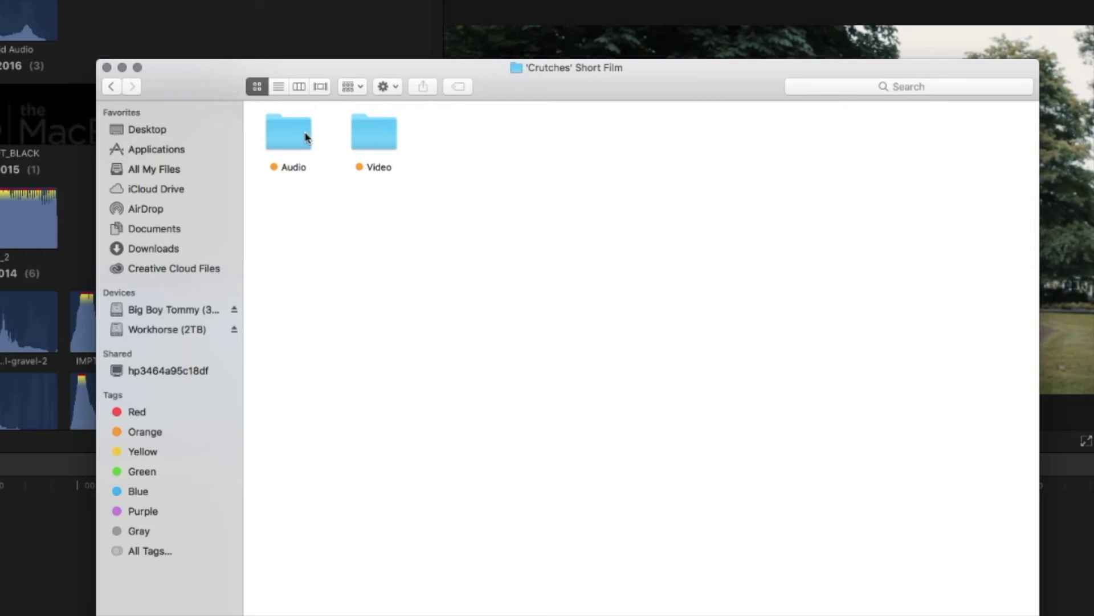
double_click(307, 138)
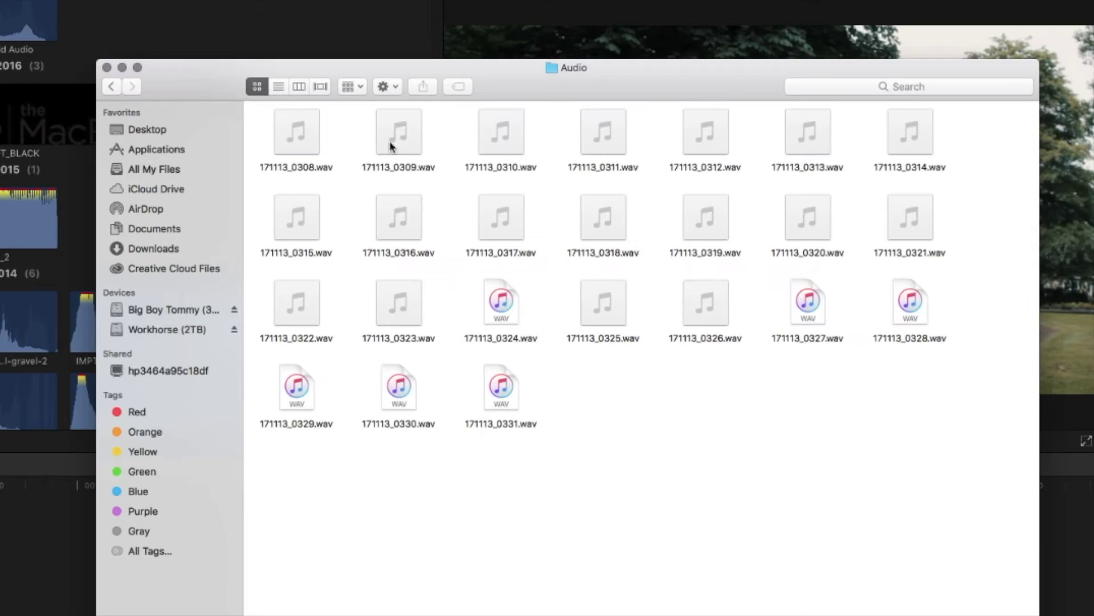
left_click(110, 87)
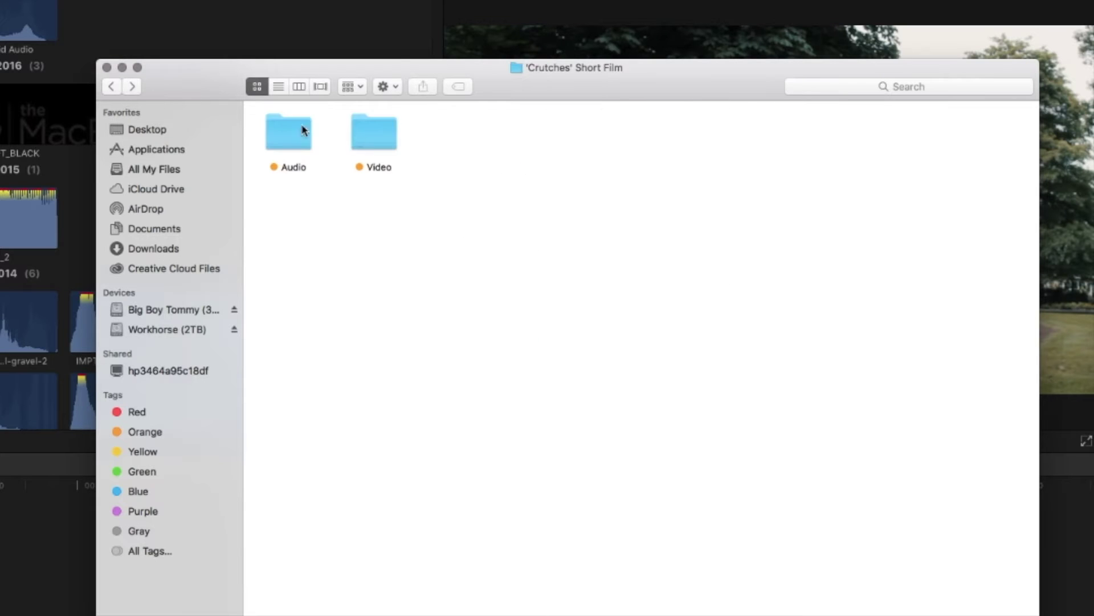
double_click(367, 133)
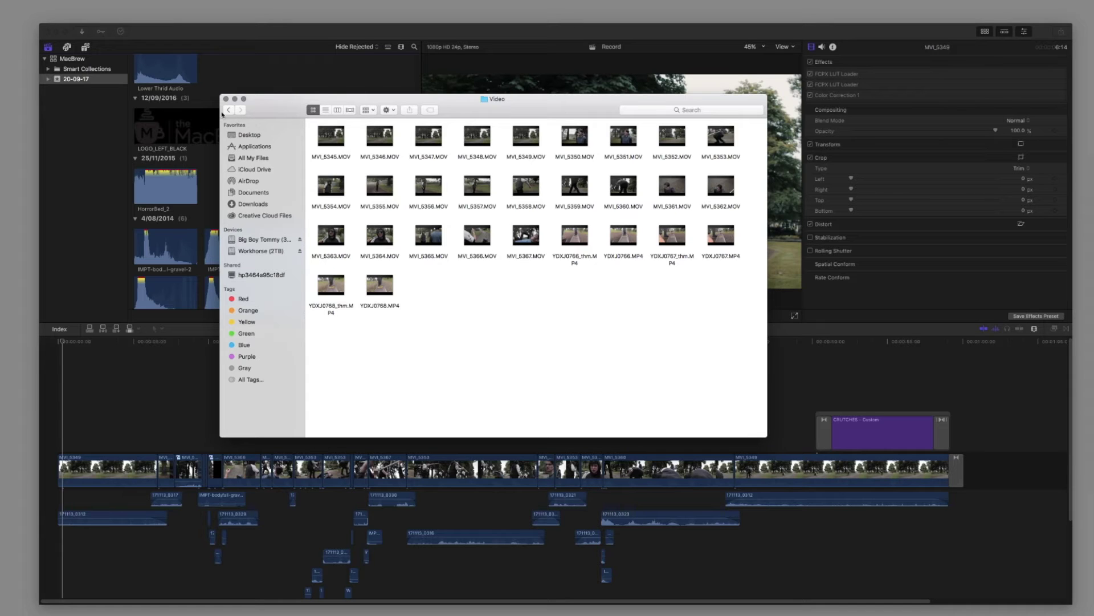
Step: Review the WAV recordings in the Audio folder again, and inspect the connected audio clips in the Record timeline
left_click(227, 111)
double_click(338, 135)
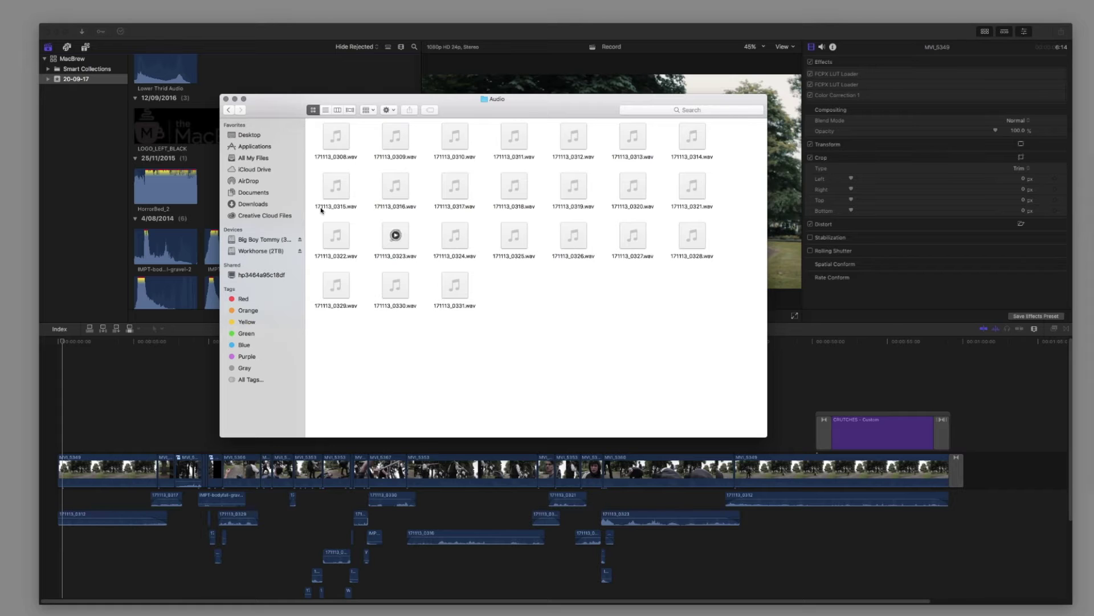
left_click(229, 111)
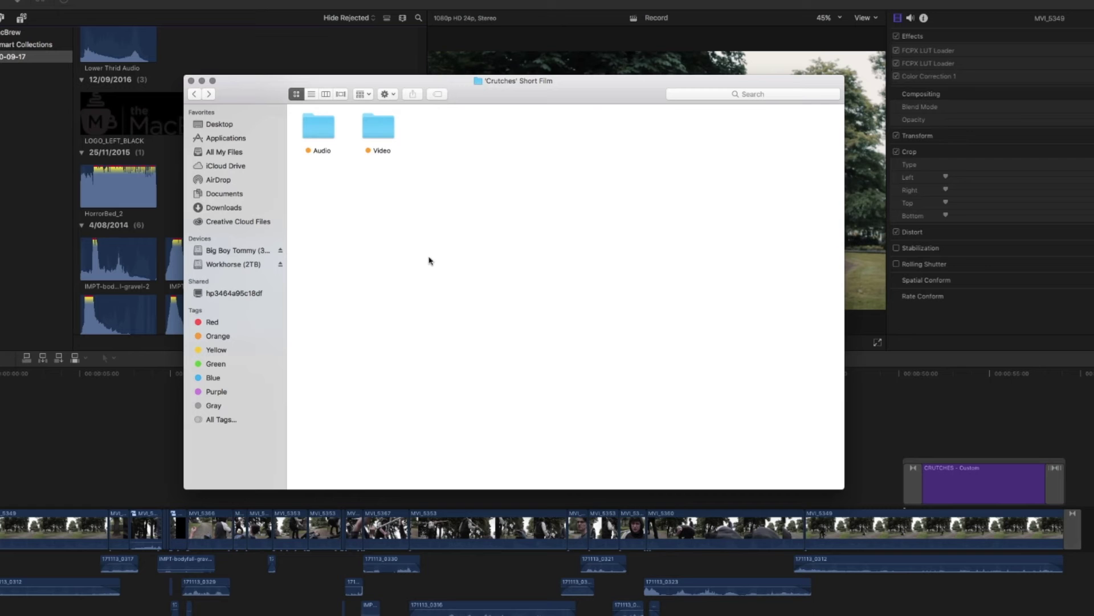
double_click(318, 127)
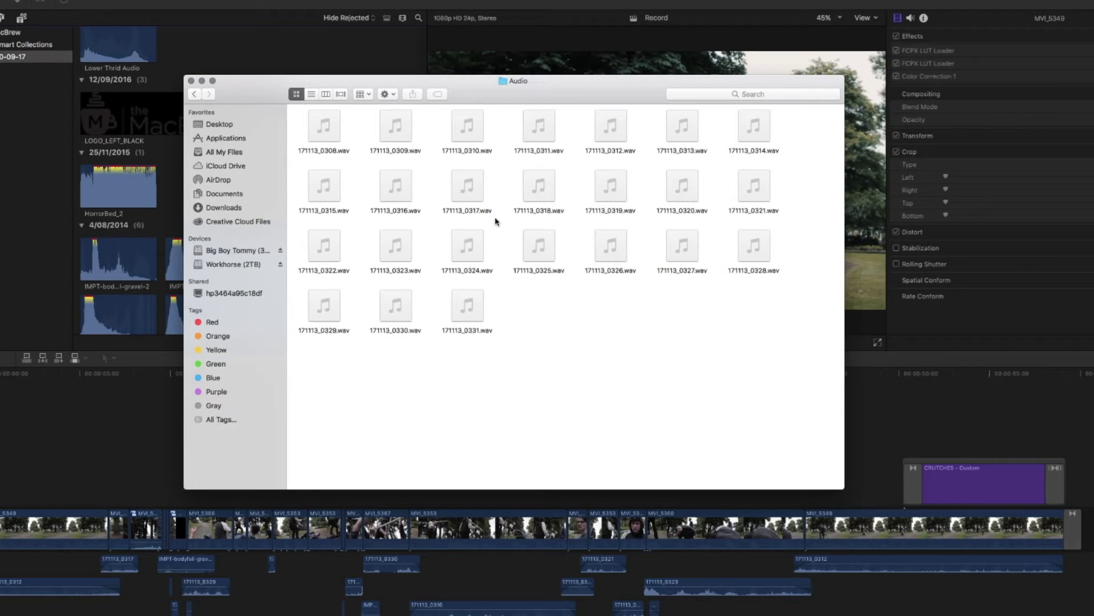
left_click(321, 513)
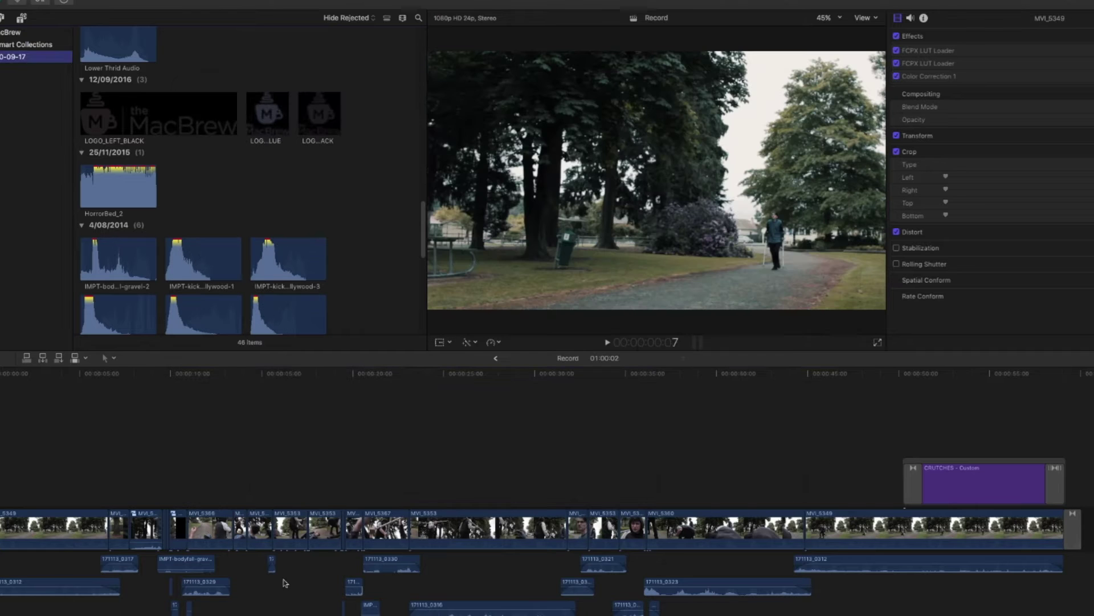
scroll(324, 513, "down", 5)
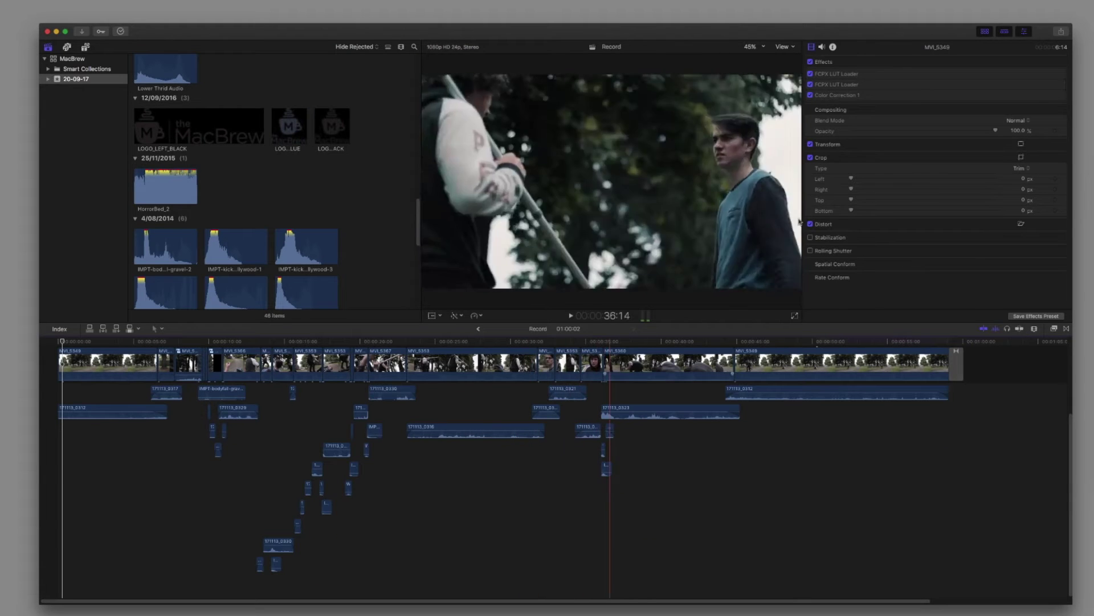
Step: Return to Finder, select all WAV recordings in the Audio folder and shift their icons slightly as a group
left_click(1092, 181)
left_click_drag(707, 313, 296, 153)
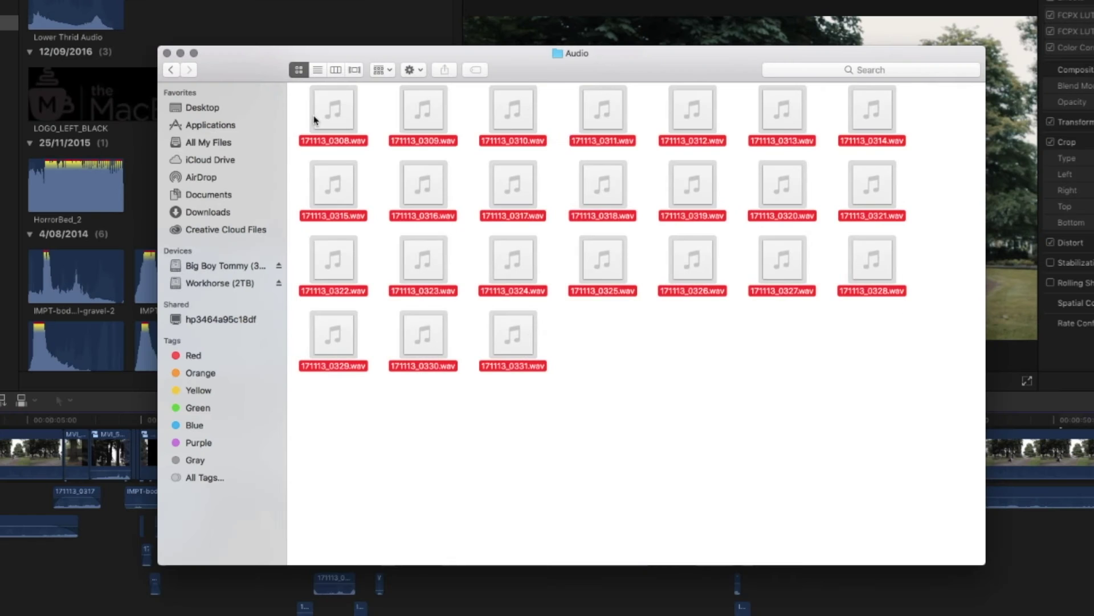
left_click_drag(330, 121, 324, 155)
left_click(710, 483)
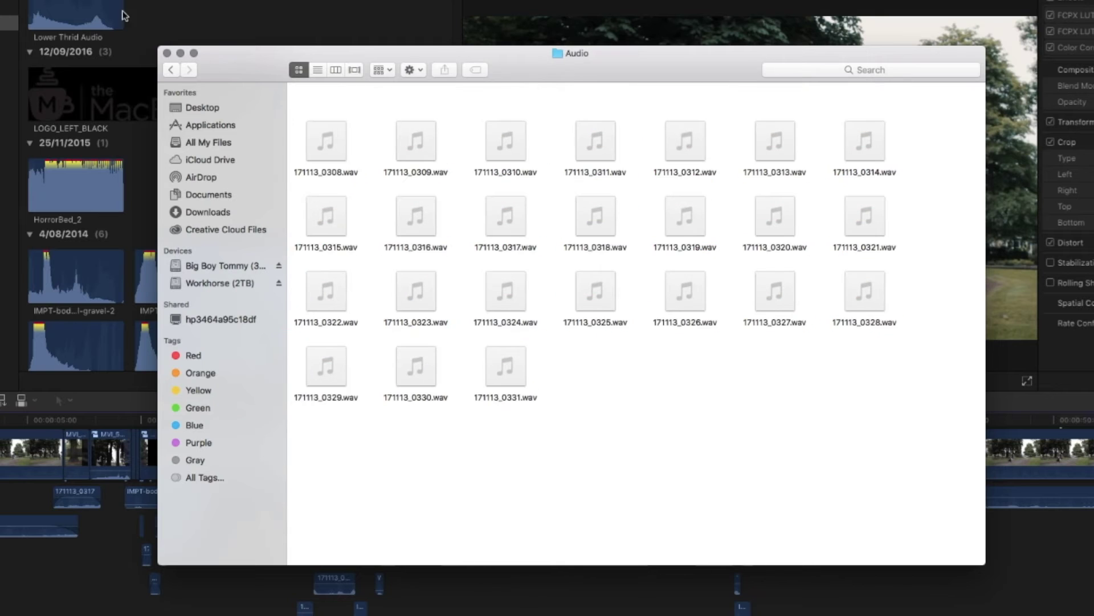
Step: Open the Video folder, select the files from MVI_5345.MOV to YDXJ0766_thm.MP4 and shift them slightly as a group
left_click(173, 69)
double_click(406, 111)
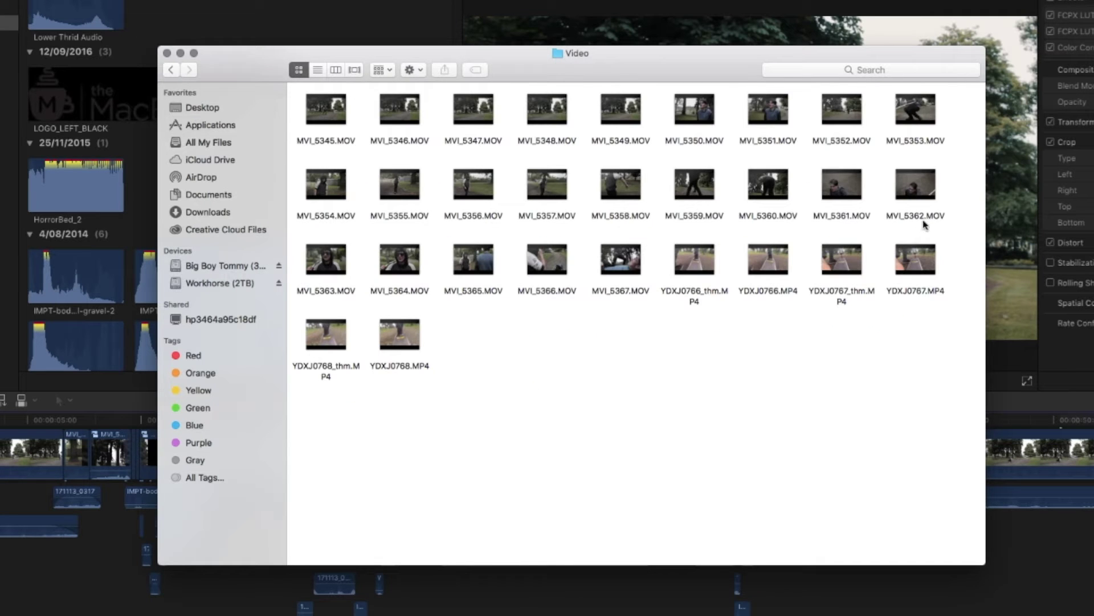
left_click_drag(924, 224, 293, 91)
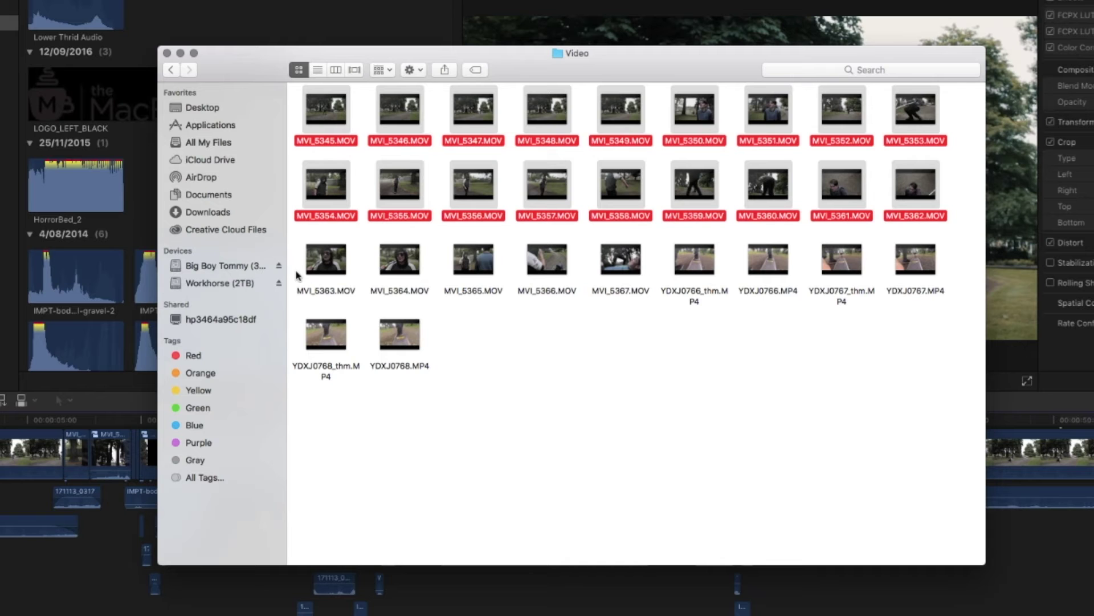
left_click_drag(297, 269, 681, 268)
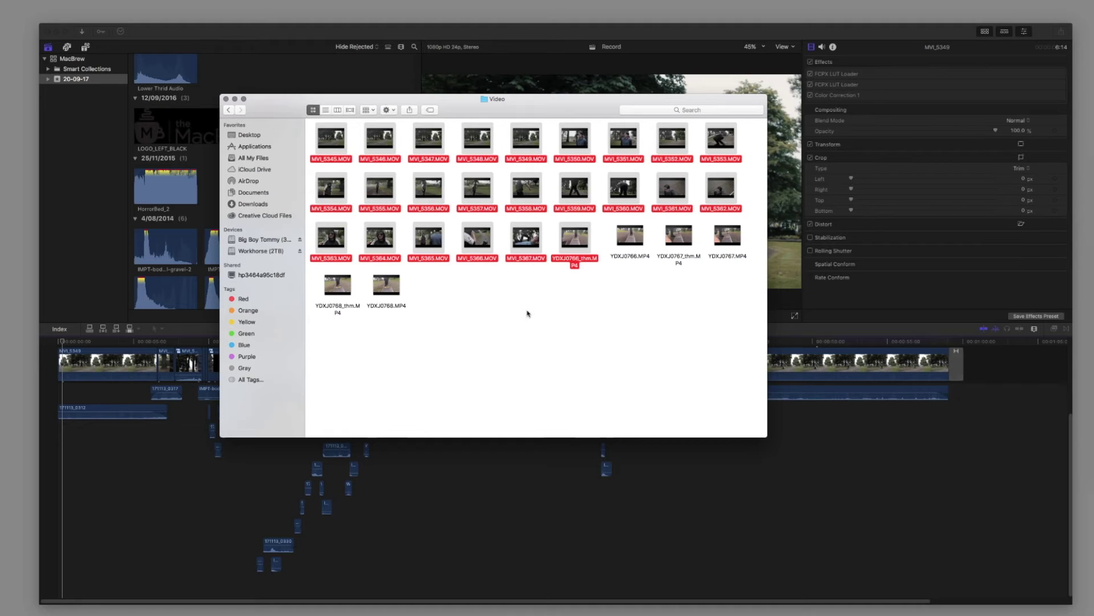
left_click(579, 304)
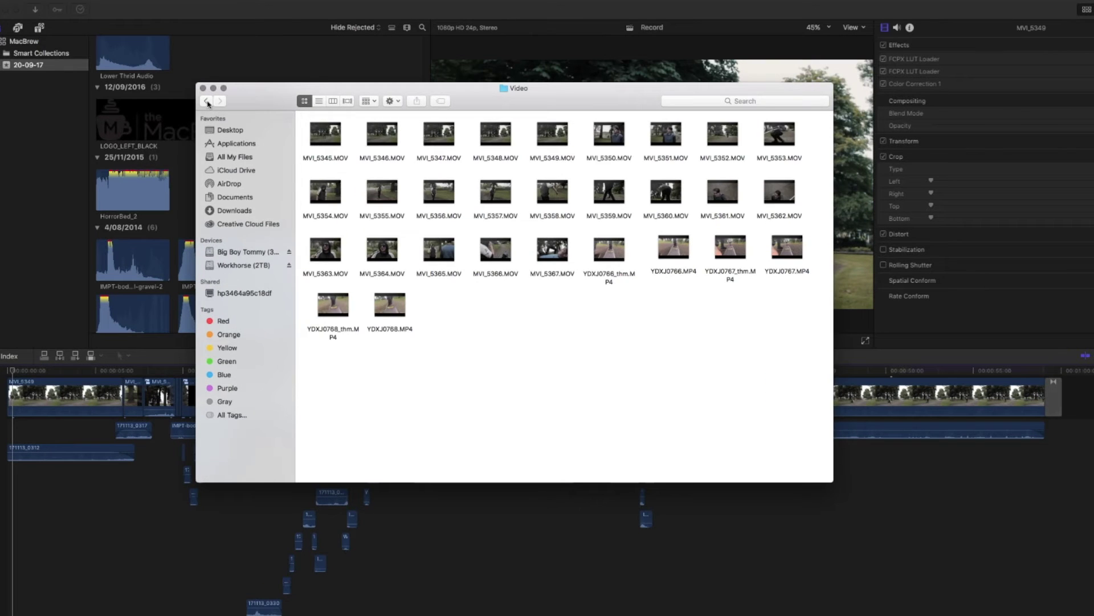
Step: Close the Finder window and switch back to the Record timeline in Final Cut Pro
left_click(229, 110)
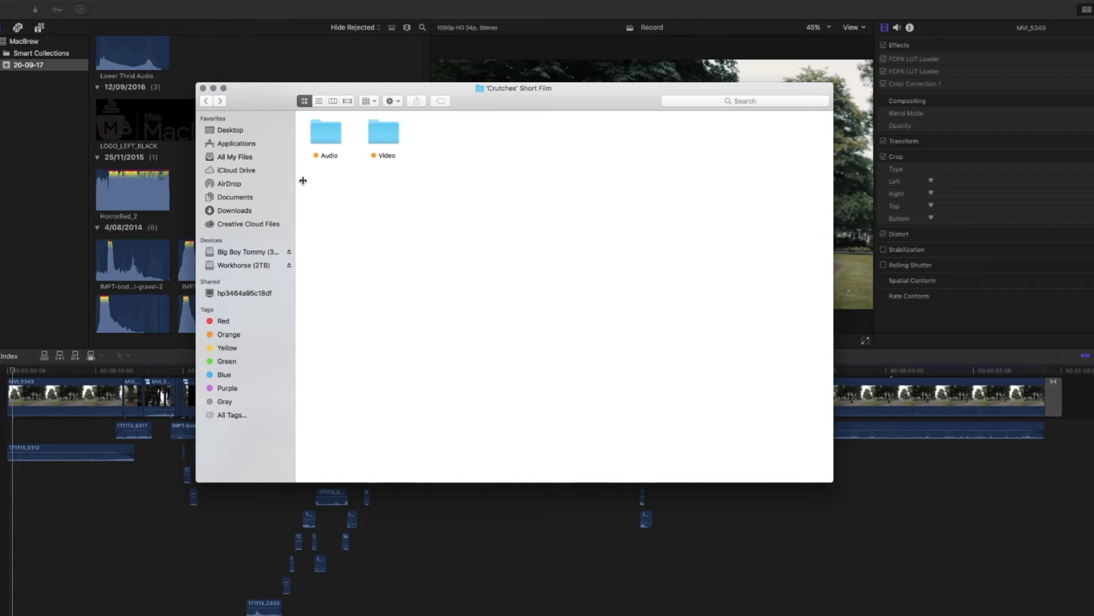
left_click(206, 102)
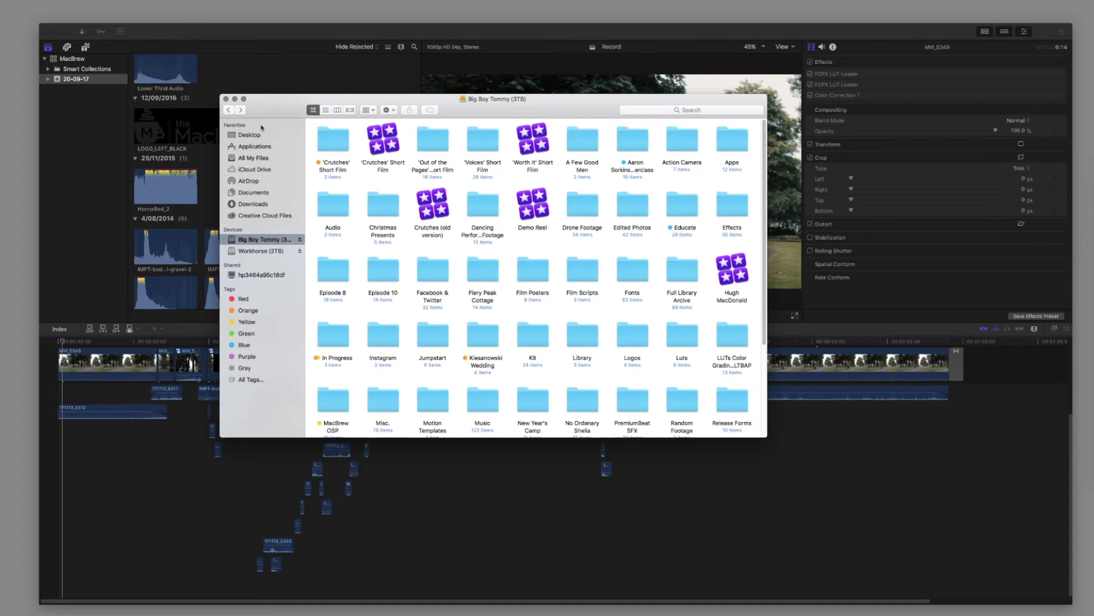
left_click(226, 99)
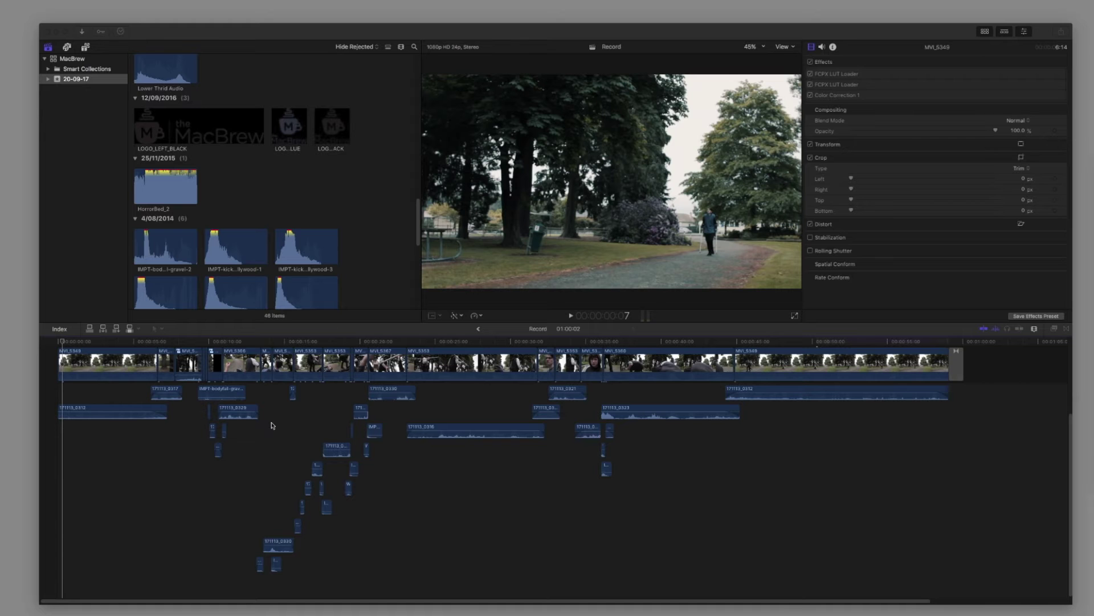
left_click(117, 473)
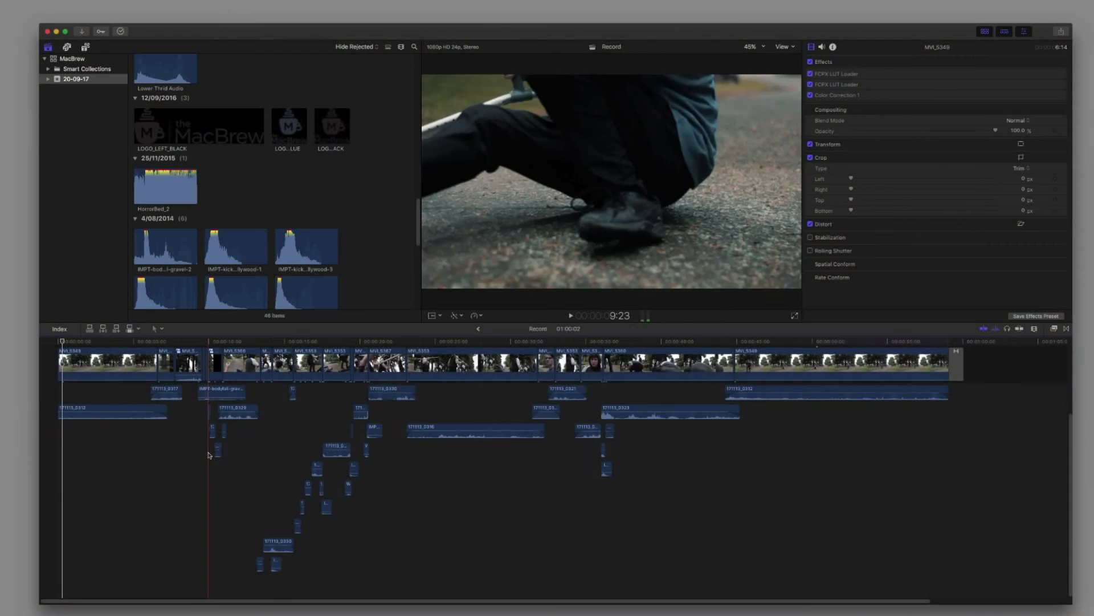
scroll(208, 454, "up", 5)
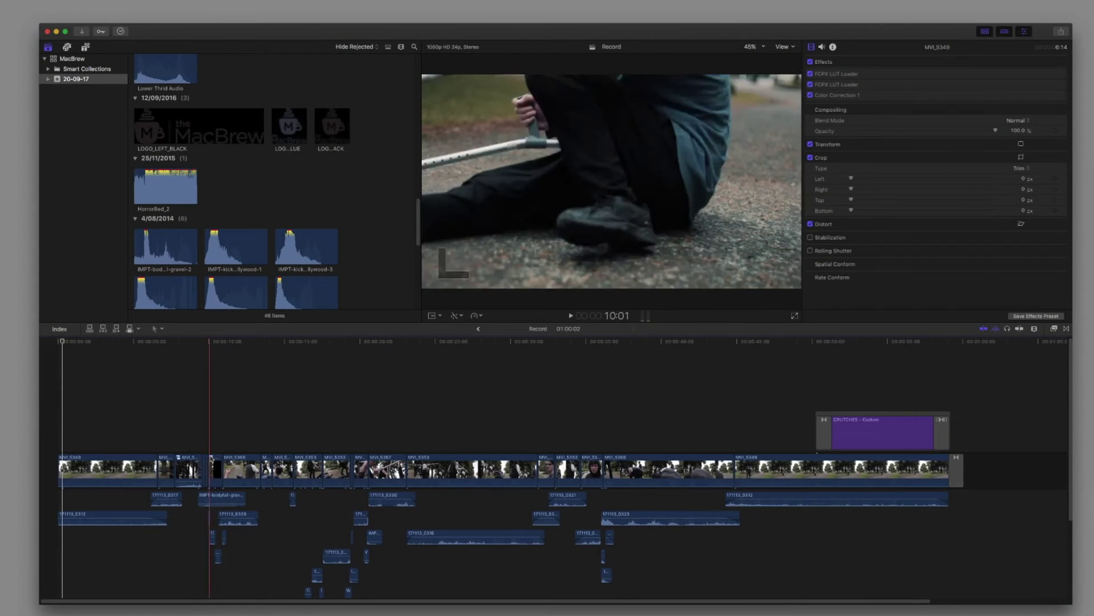
left_click(281, 422)
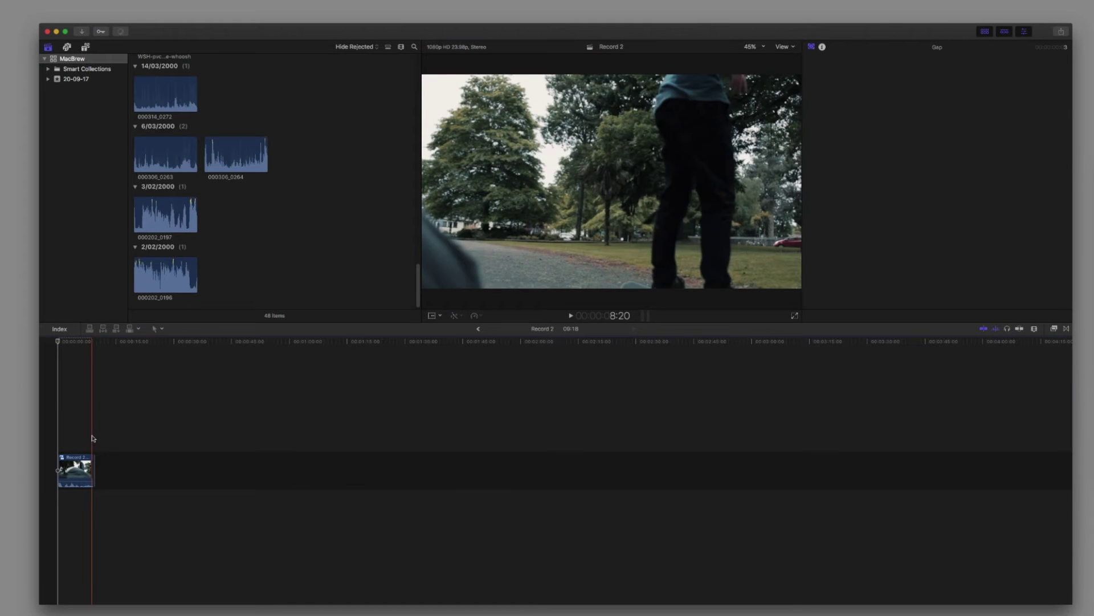
Step: Delete the gaps after and before the clip in the Record 2 timeline
key("super+equal")
key("super+equal")
key("super+equal")
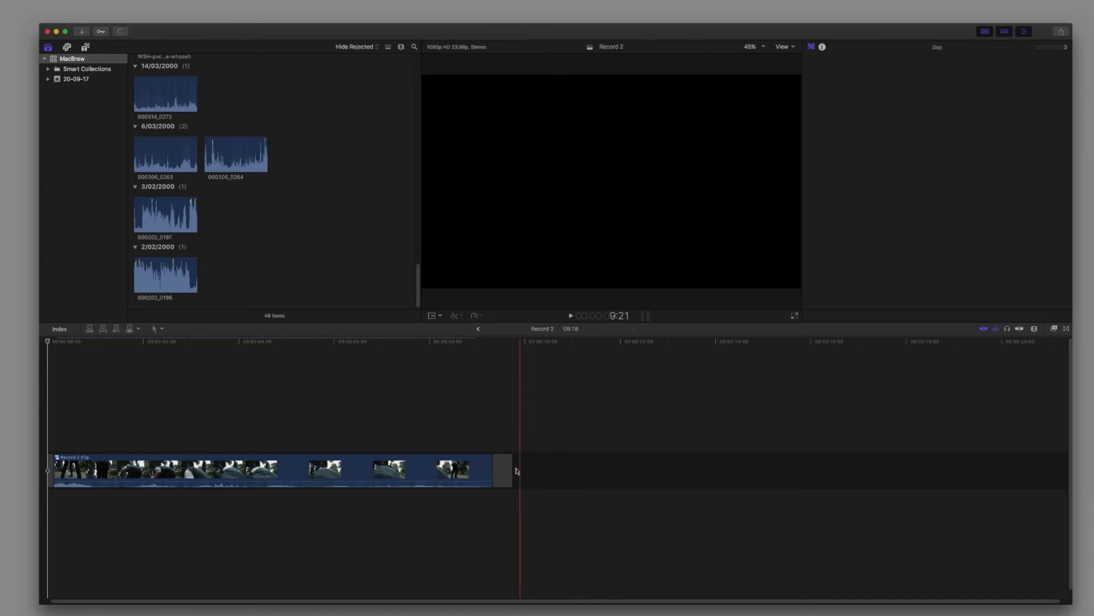
left_click(511, 468)
key("Delete")
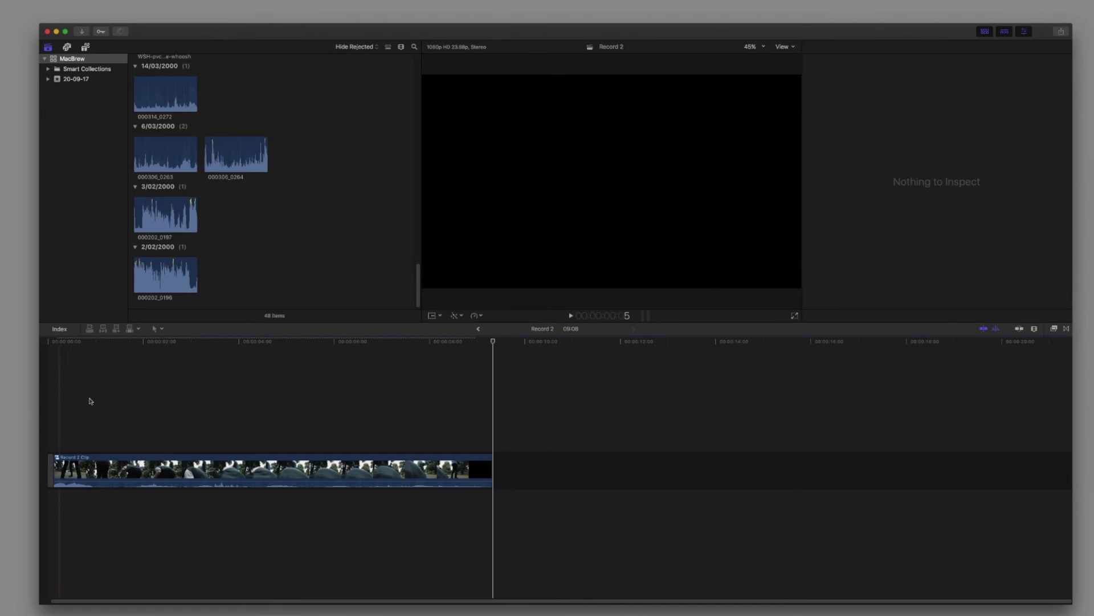
left_click(53, 470)
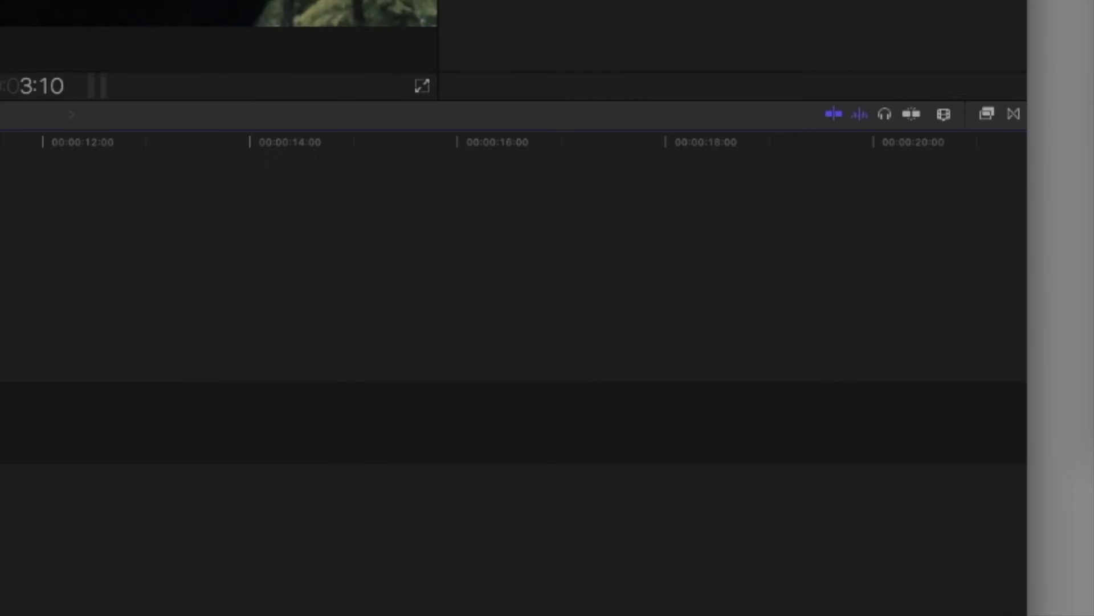
Step: Change the timeline's clip appearance to show audio waveforms only
left_click(944, 114)
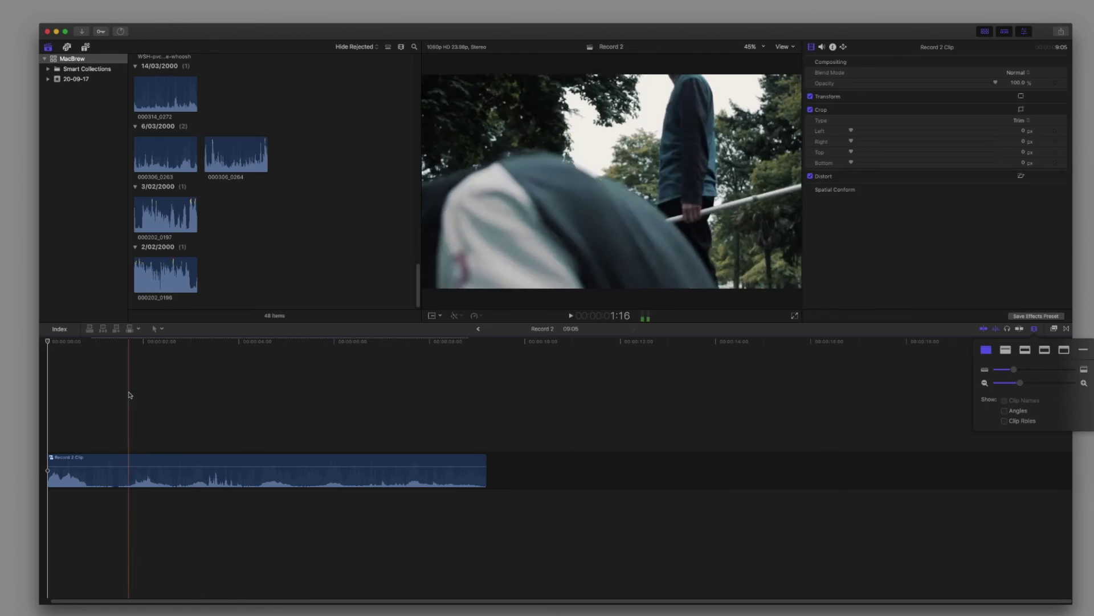
left_click(129, 393)
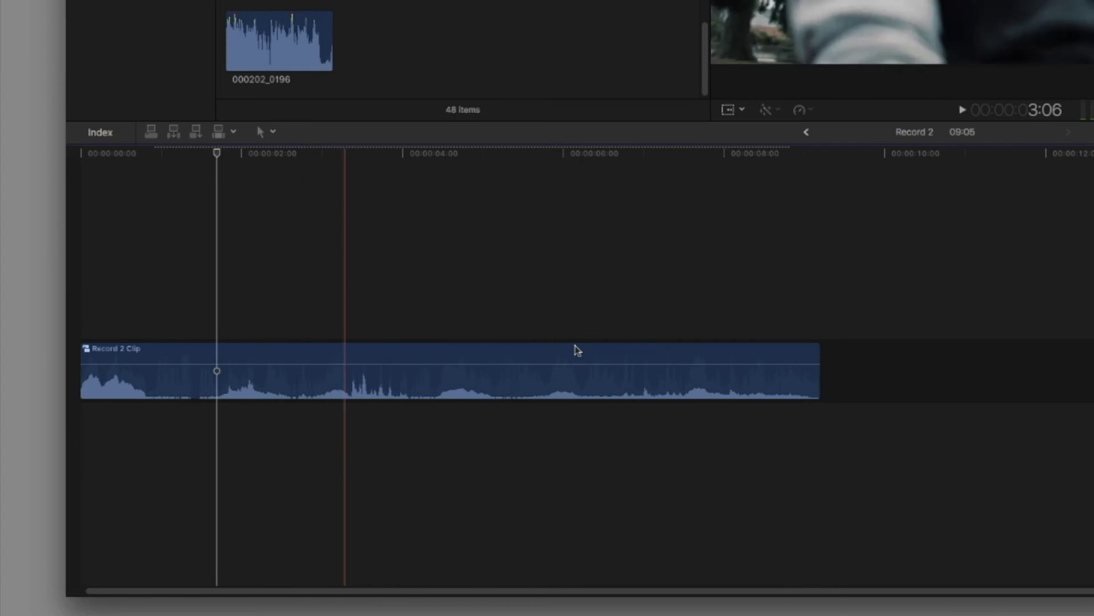
Step: Play the Record 2 clip while following its audio waveform
key("space")
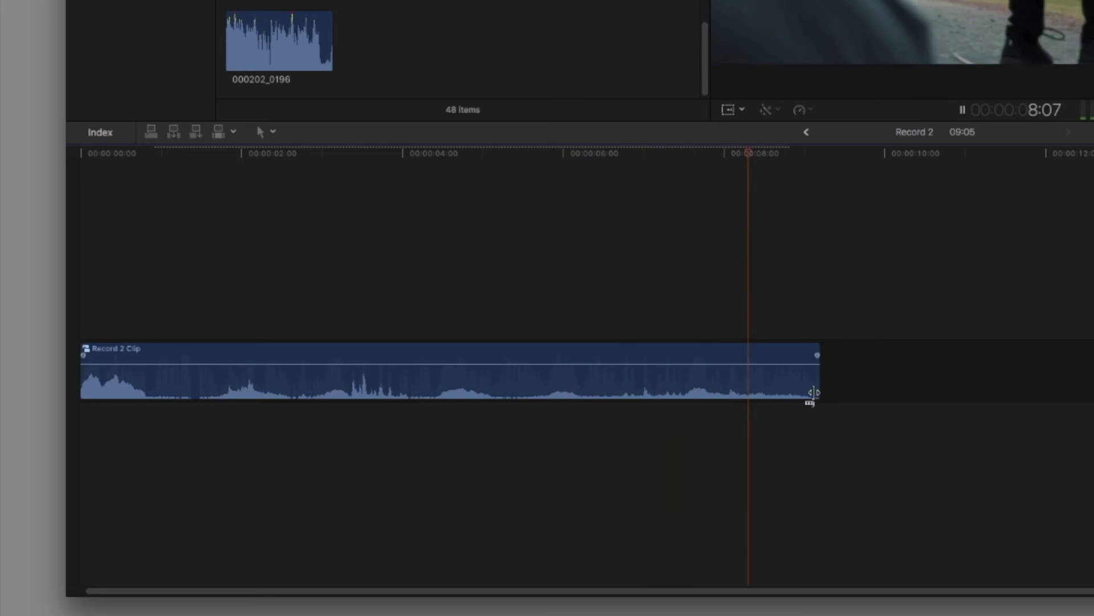
key("space")
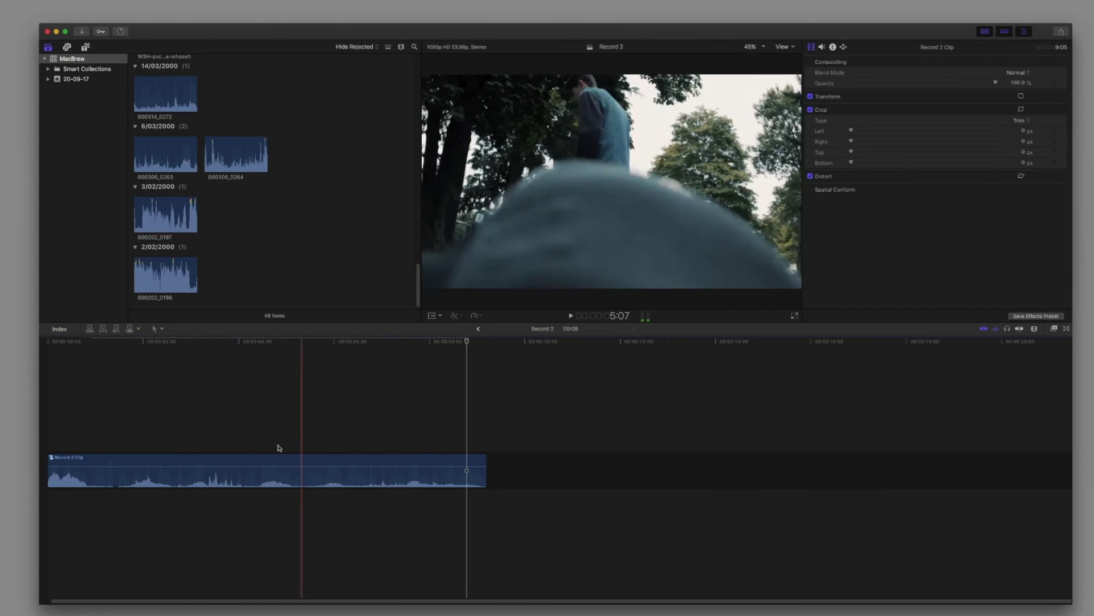
left_click(304, 415)
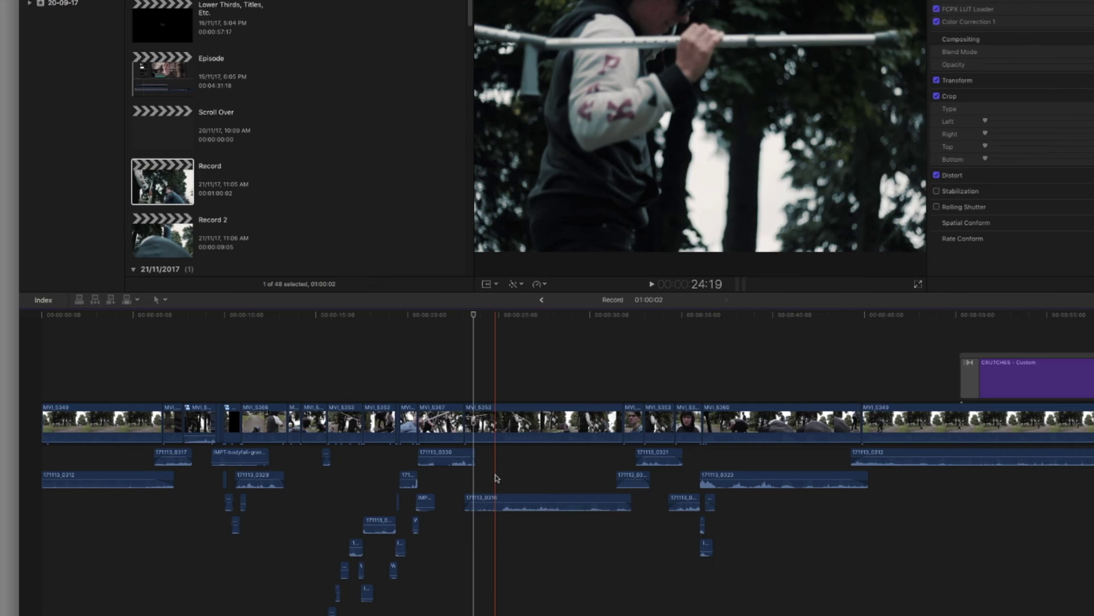
Step: Place the playhead on clip MVI_5367 in the Record timeline
left_click(439, 475)
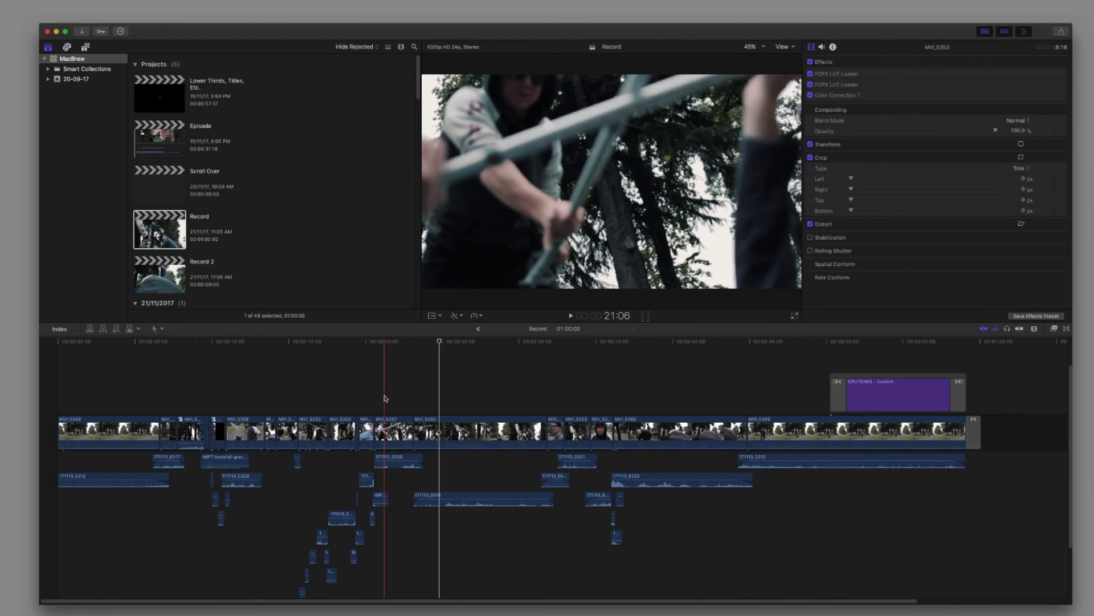
left_click(391, 399)
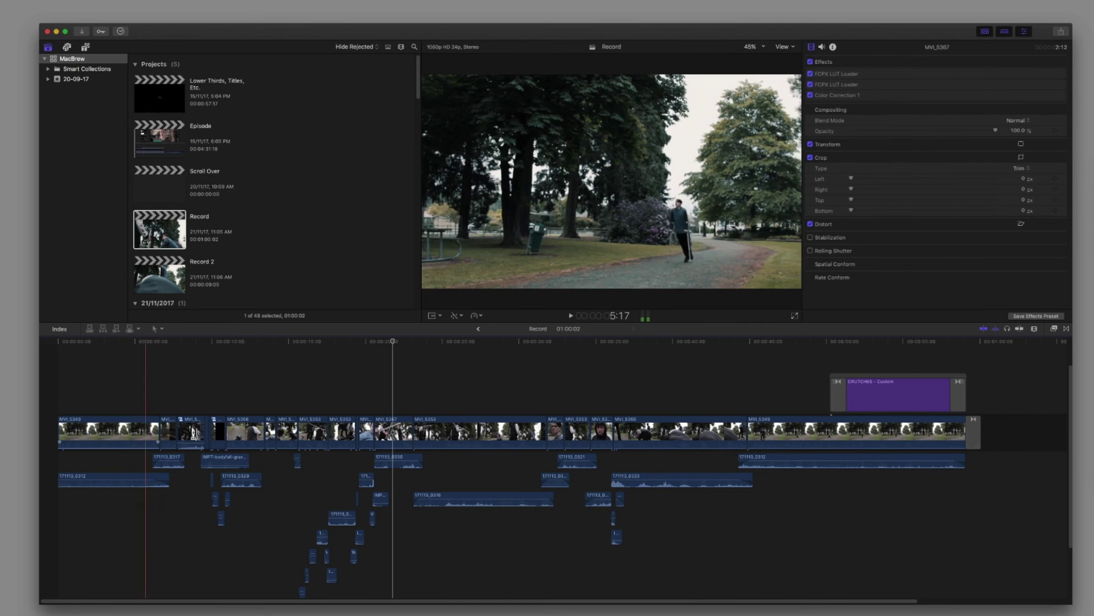